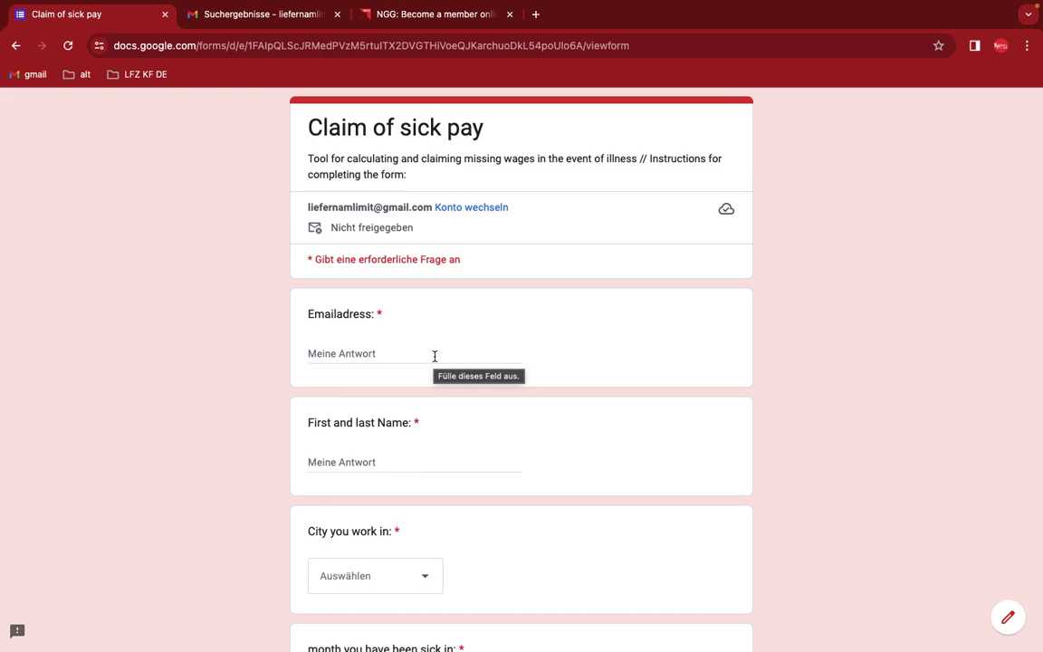
# - Choose September 2023 as the month of sickness
pyautogui.scroll(-1, 434, 356)
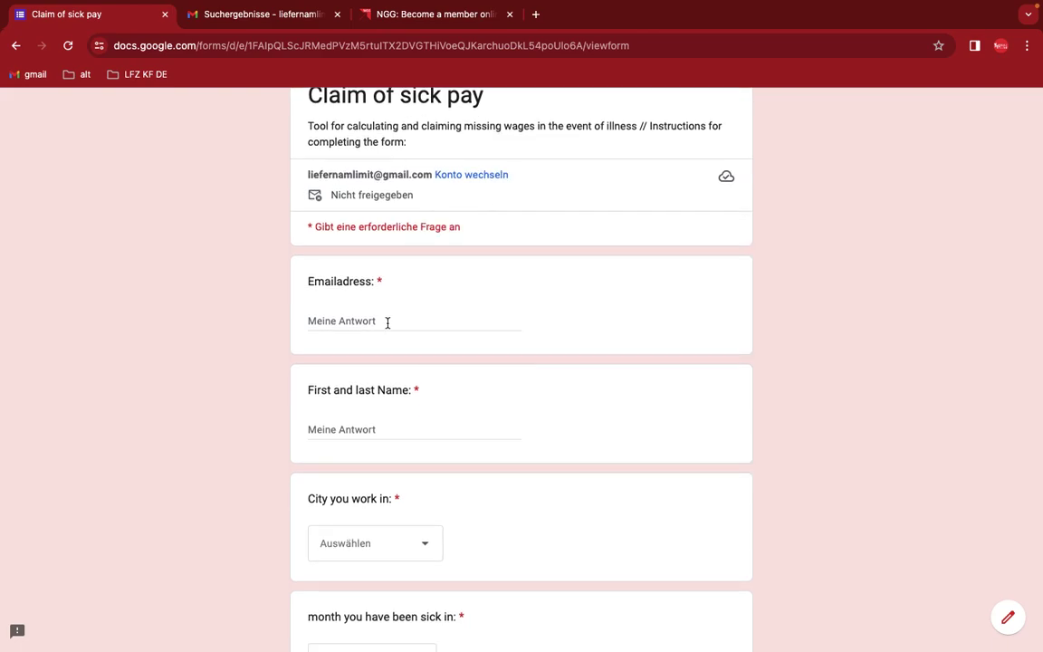
pyautogui.scroll(-1, 468, 413)
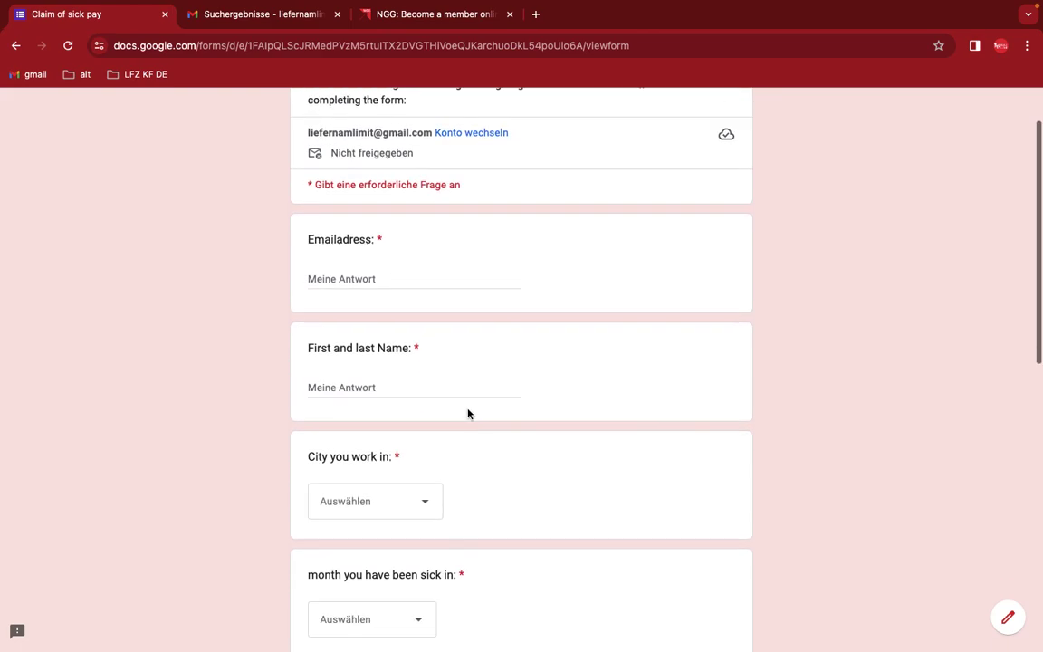
pyautogui.scroll(-3, 468, 412)
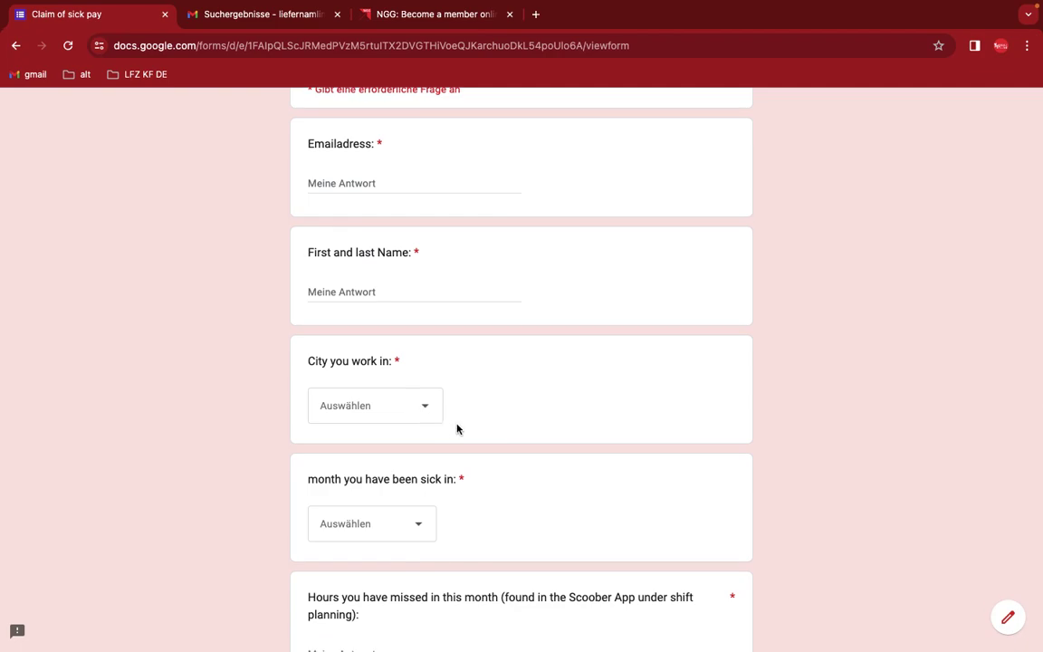
pyautogui.scroll(-1, 477, 487)
pyautogui.scroll(-3, 481, 493)
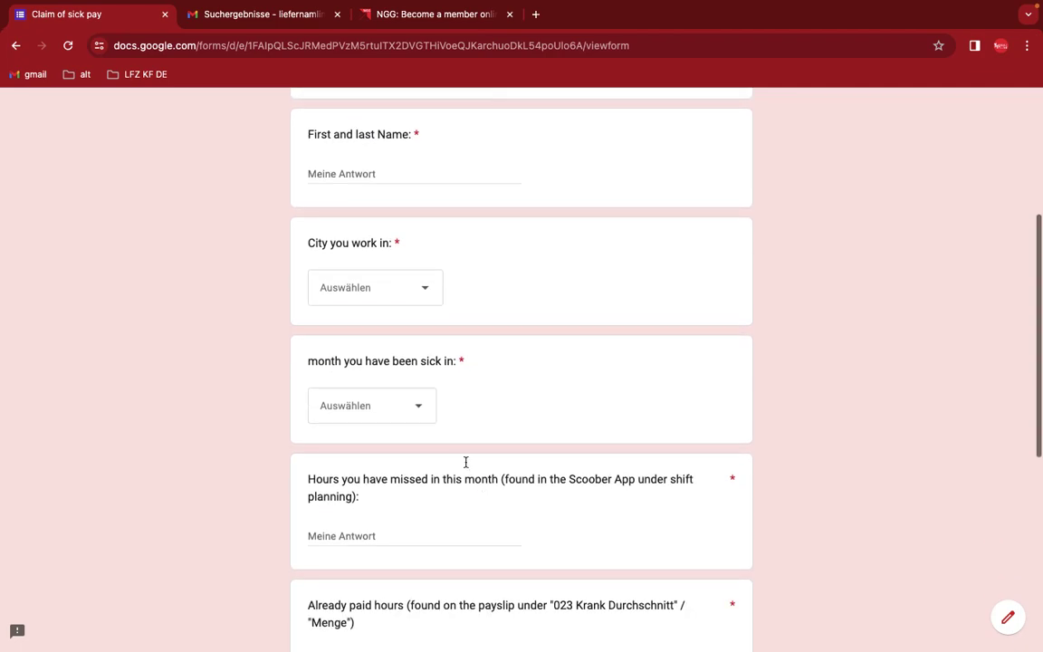
pyautogui.click(422, 408)
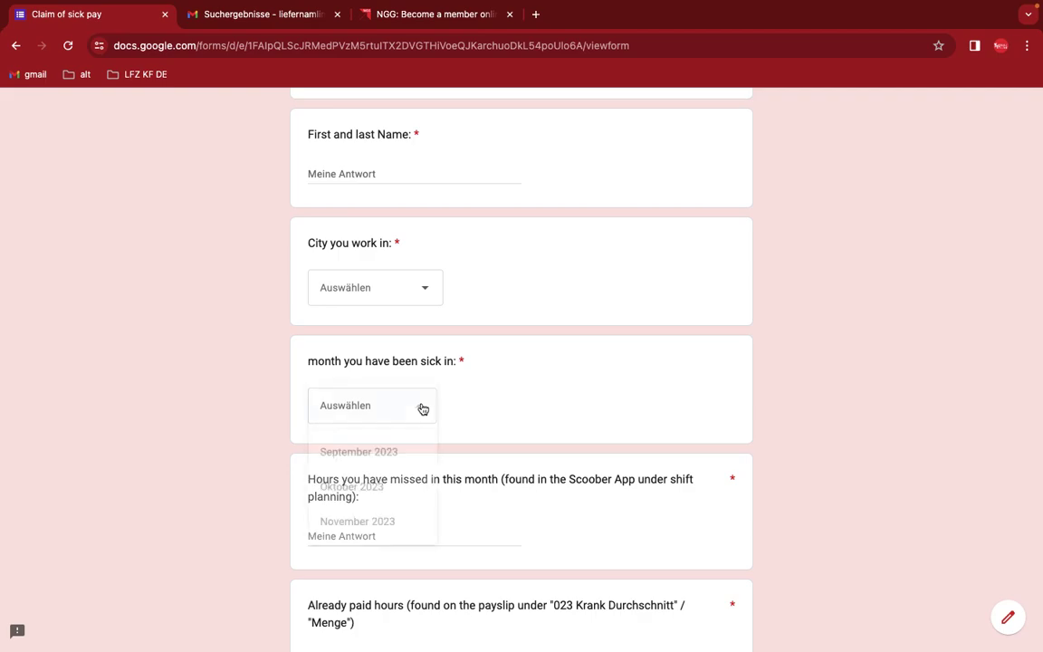
pyautogui.click(359, 452)
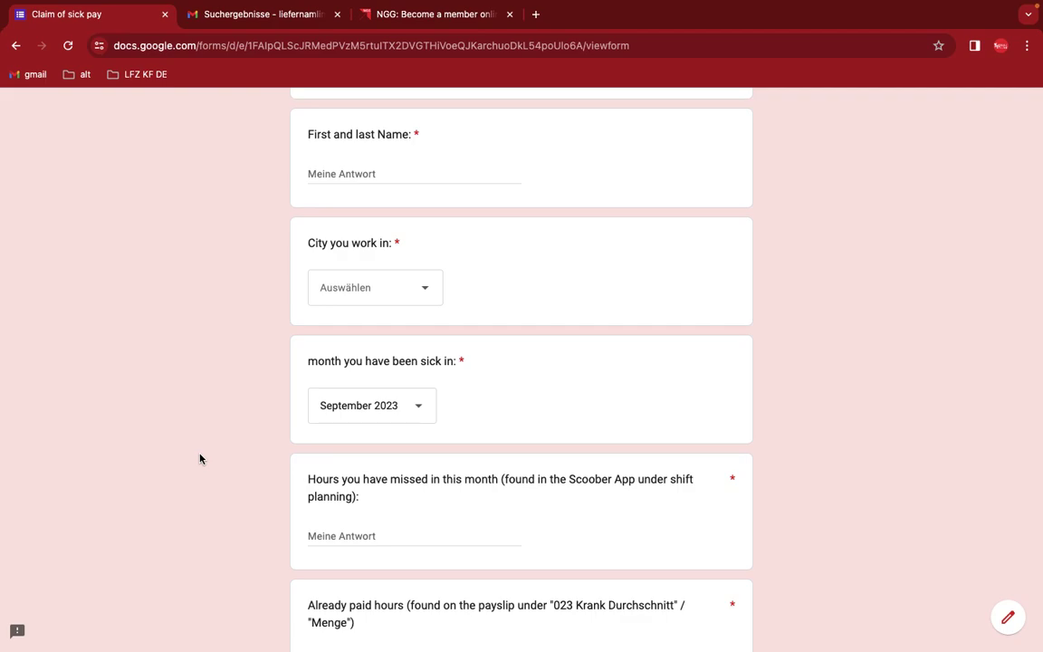
# - Go to the missed-hours question and switch to the shift-schedule screenshot
pyautogui.click(369, 536)
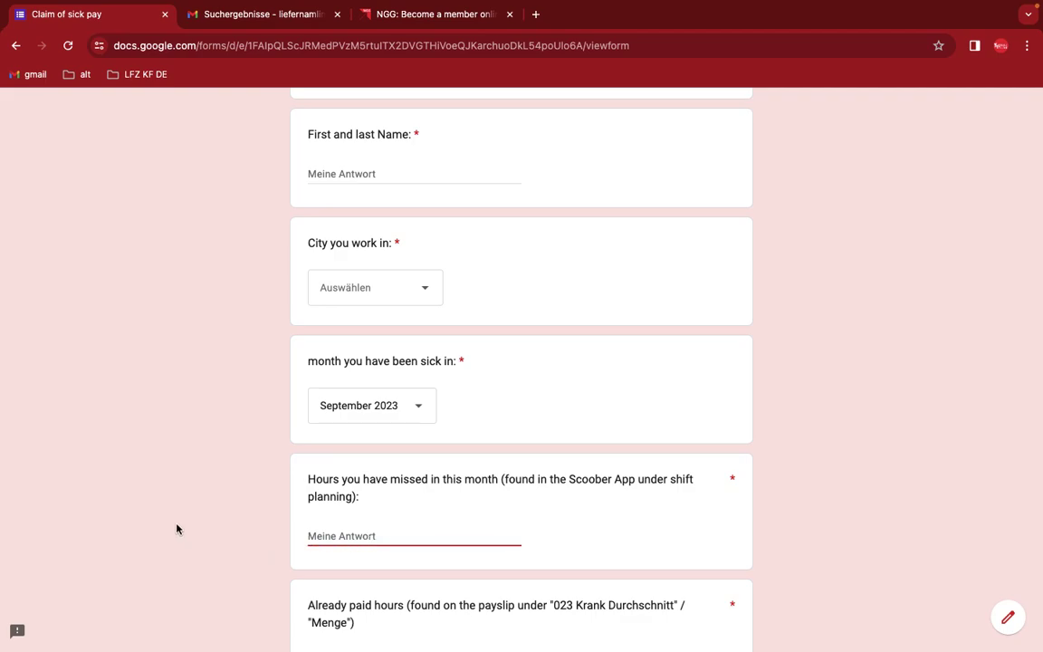
pyautogui.scroll(-2, 177, 529)
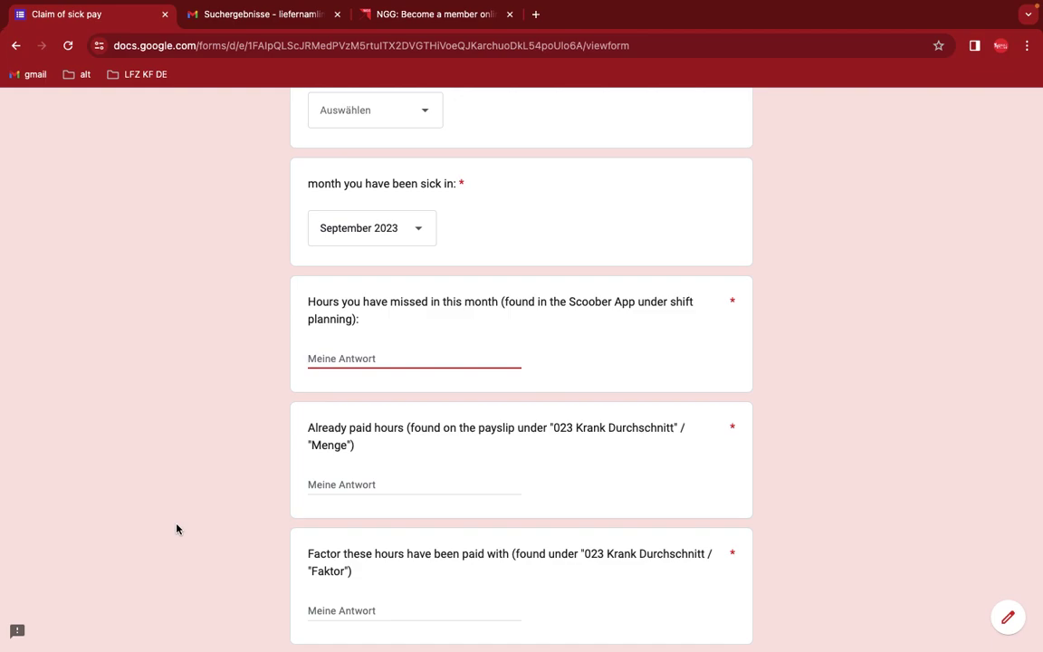
pyautogui.hotkey('ctrl', 'Left')
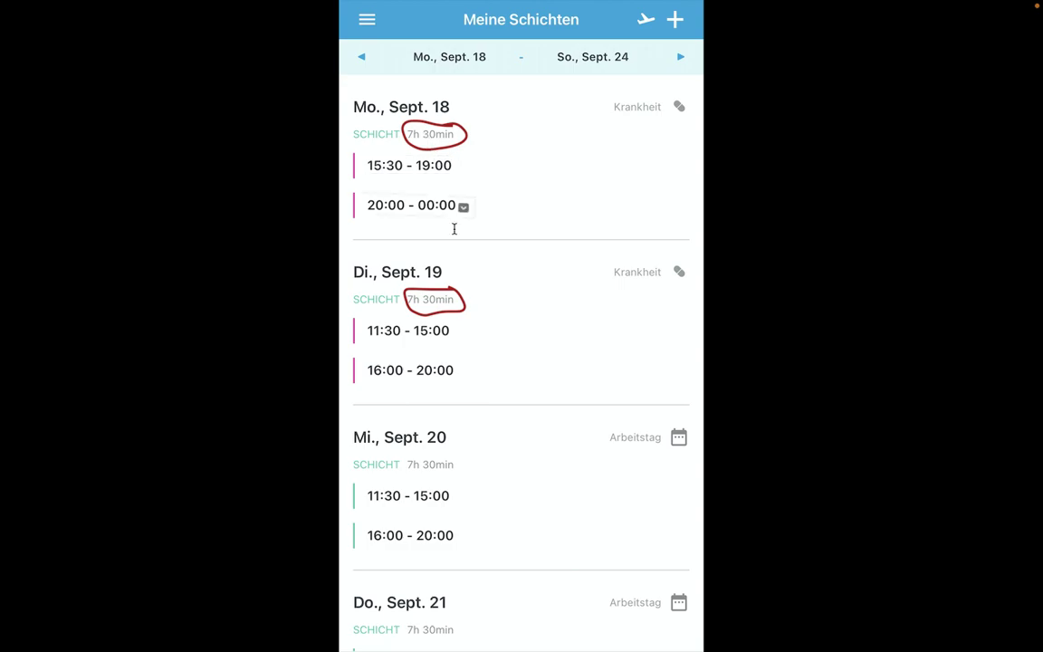
# - Enter 15 missed hours, from the two 7h 30min sick shifts
pyautogui.hotkey('ctrl', 'Right')
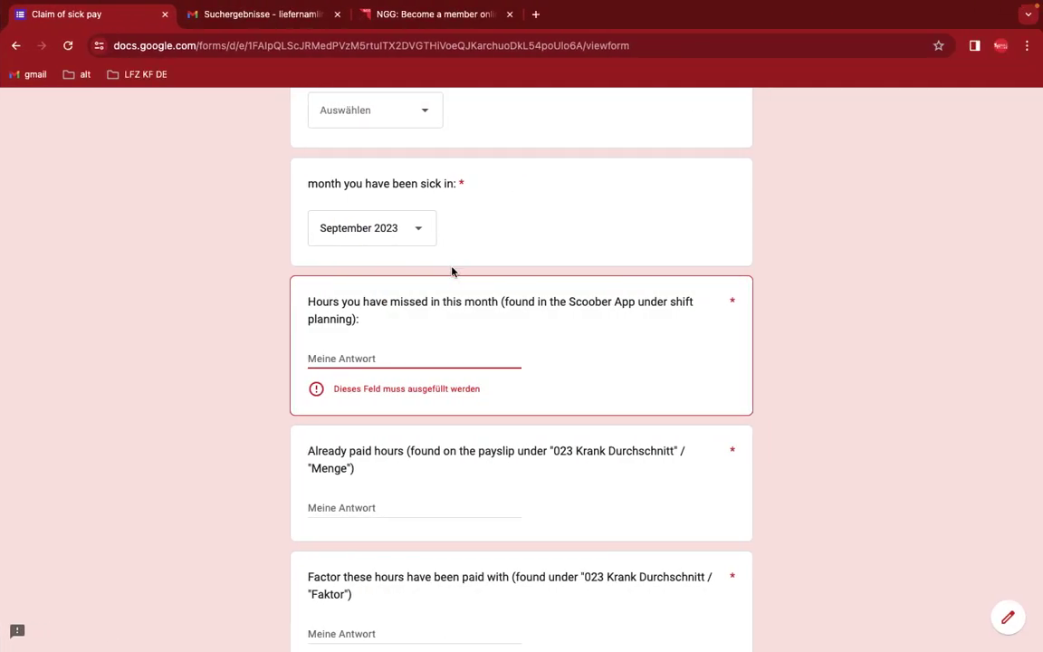
pyautogui.write('15')
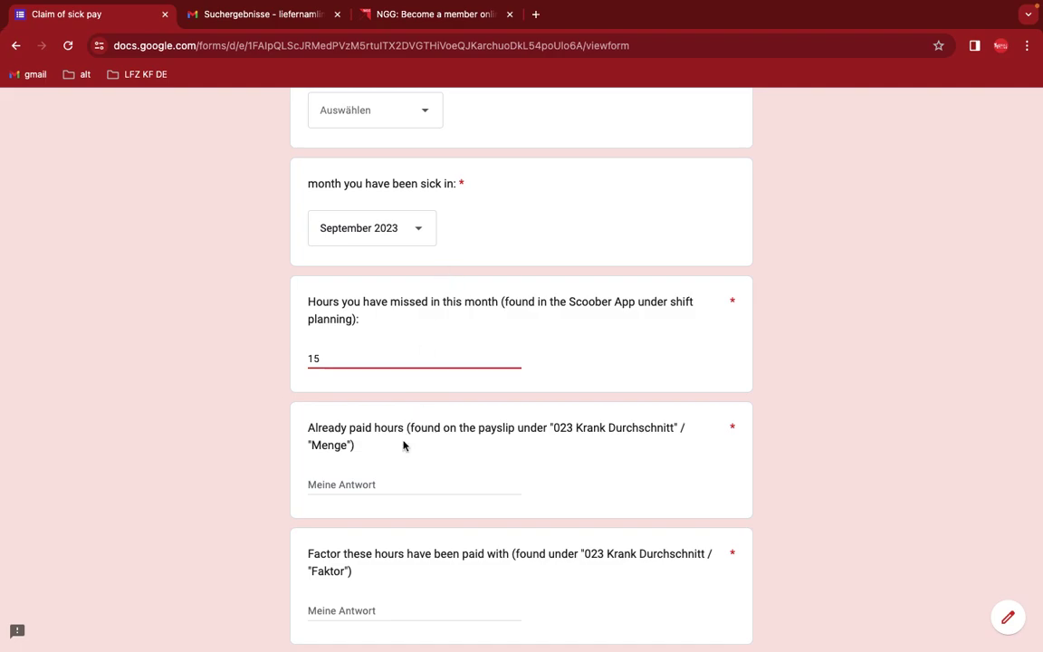
pyautogui.click(372, 484)
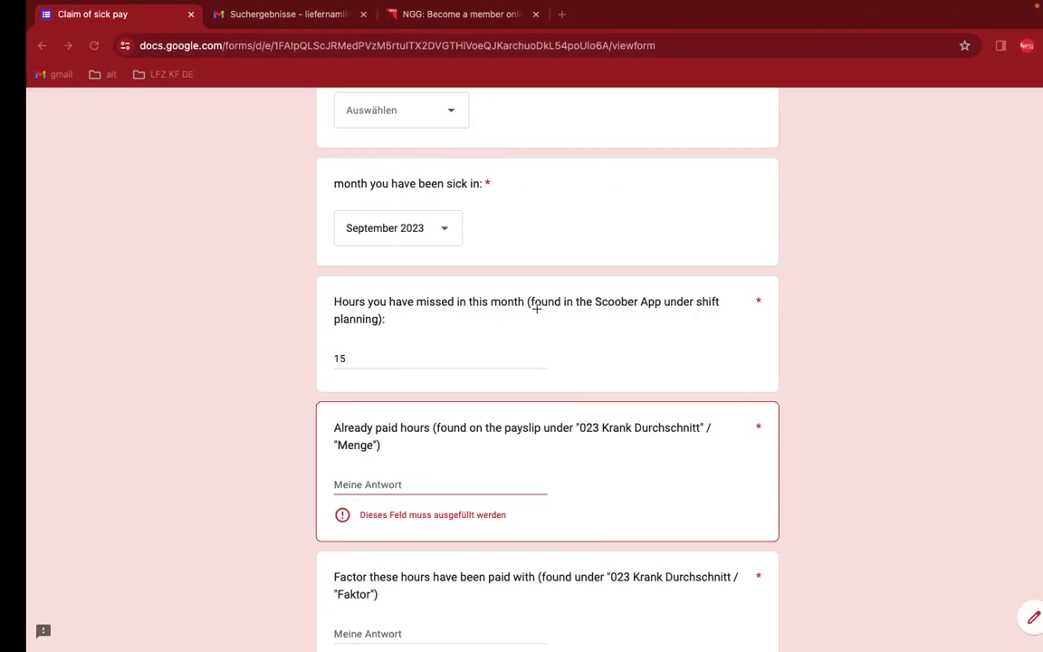
# - Enter 8,45 in Already paid hours and scroll down to the Factor question
pyautogui.write('8,')
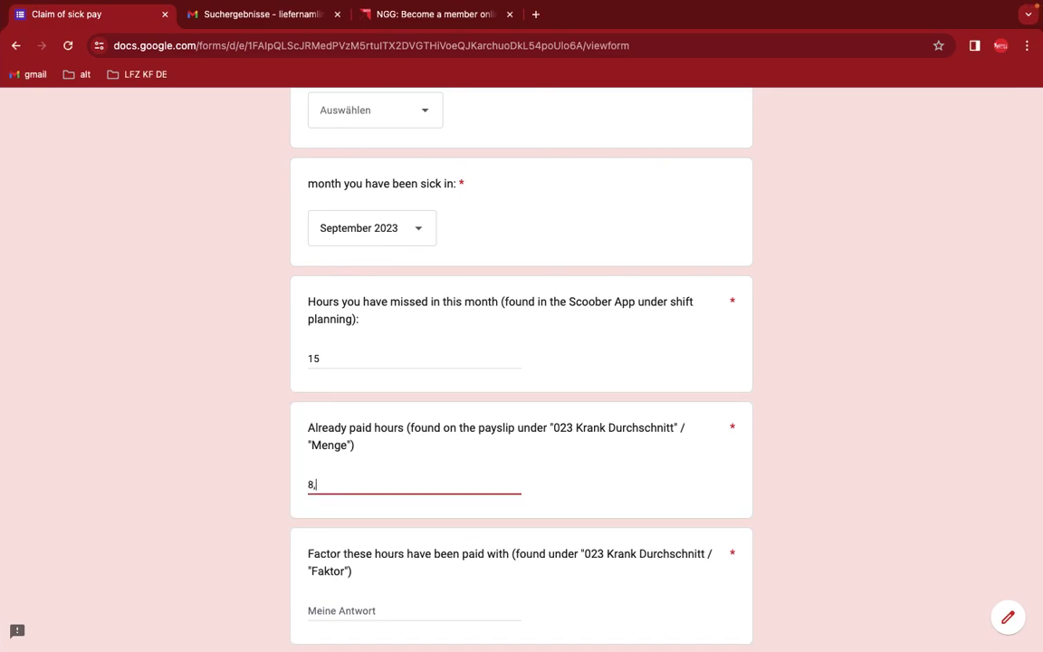
pyautogui.write('45')
pyautogui.click(365, 362)
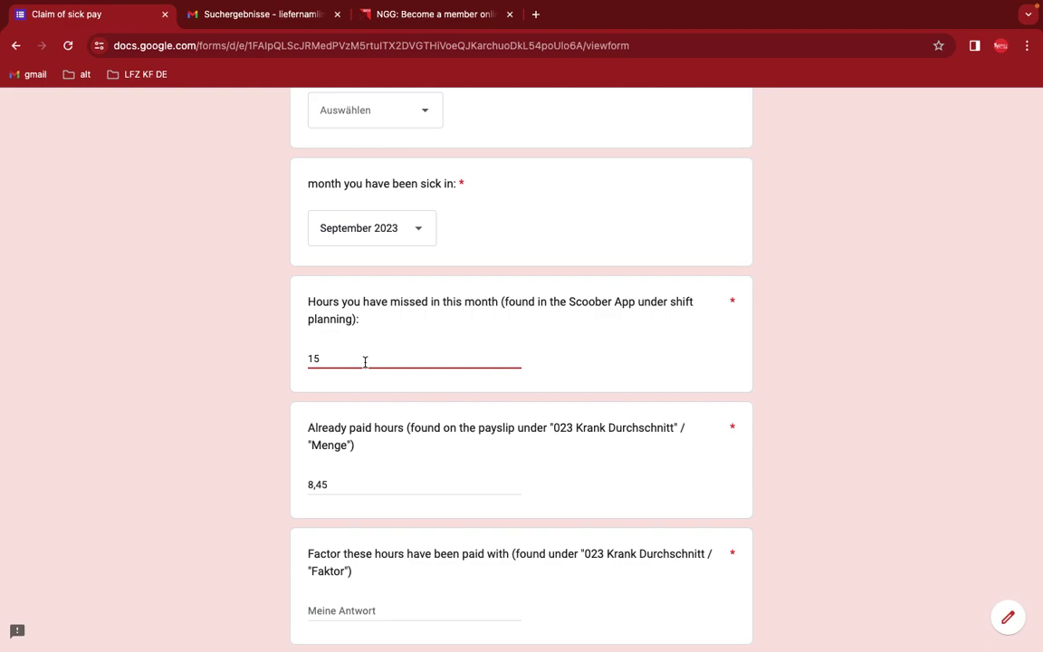
pyautogui.click(345, 485)
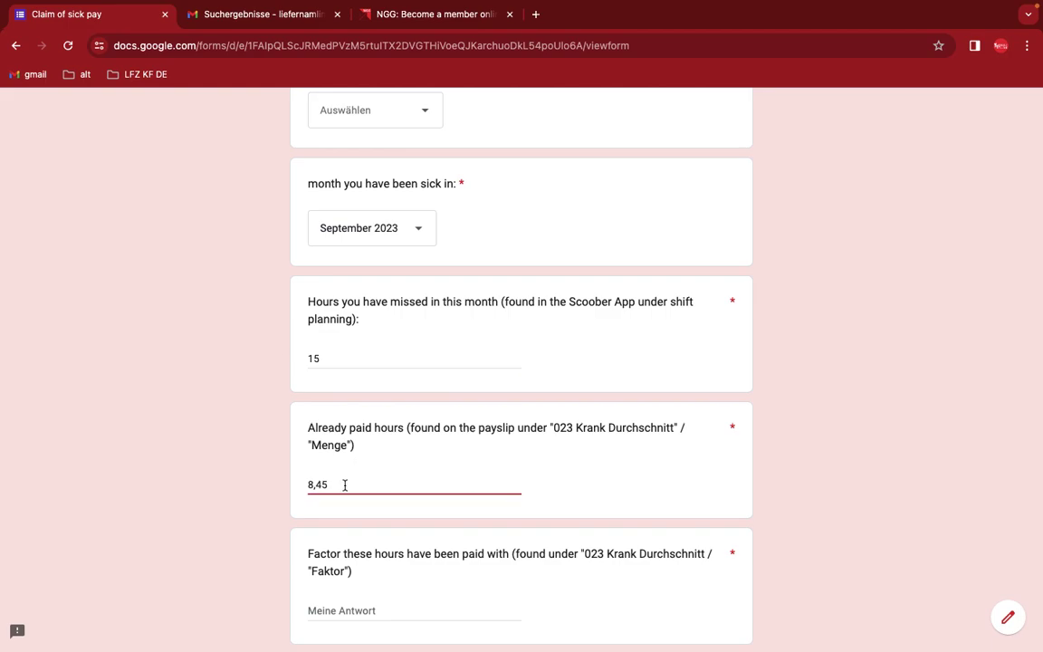
pyautogui.scroll(-1, 345, 485)
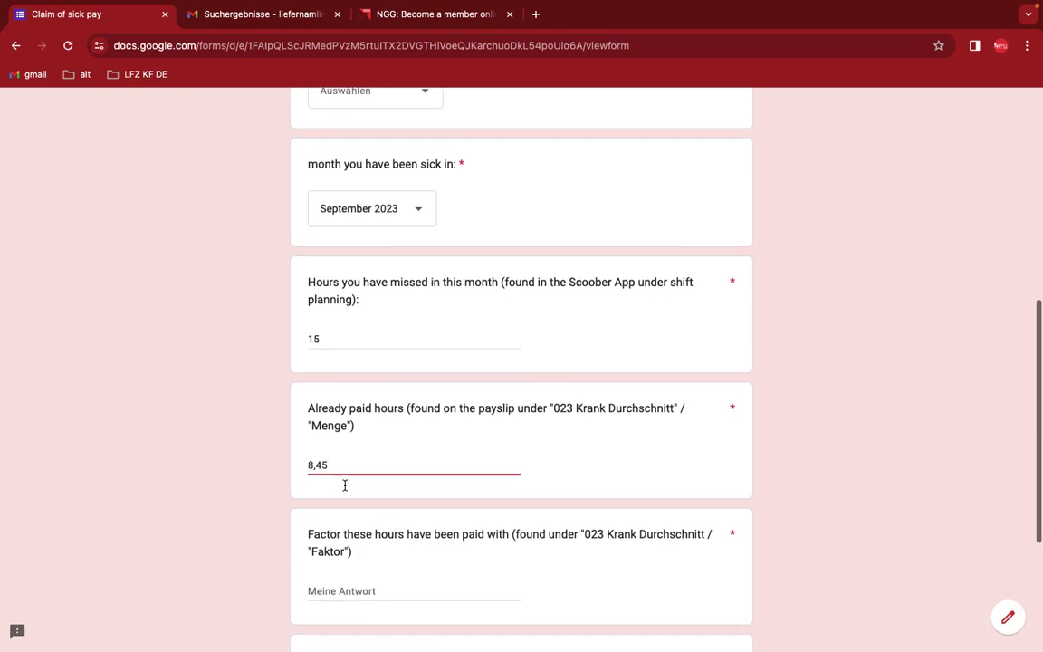
pyautogui.scroll(-3, 345, 485)
pyautogui.scroll(-3, 344, 485)
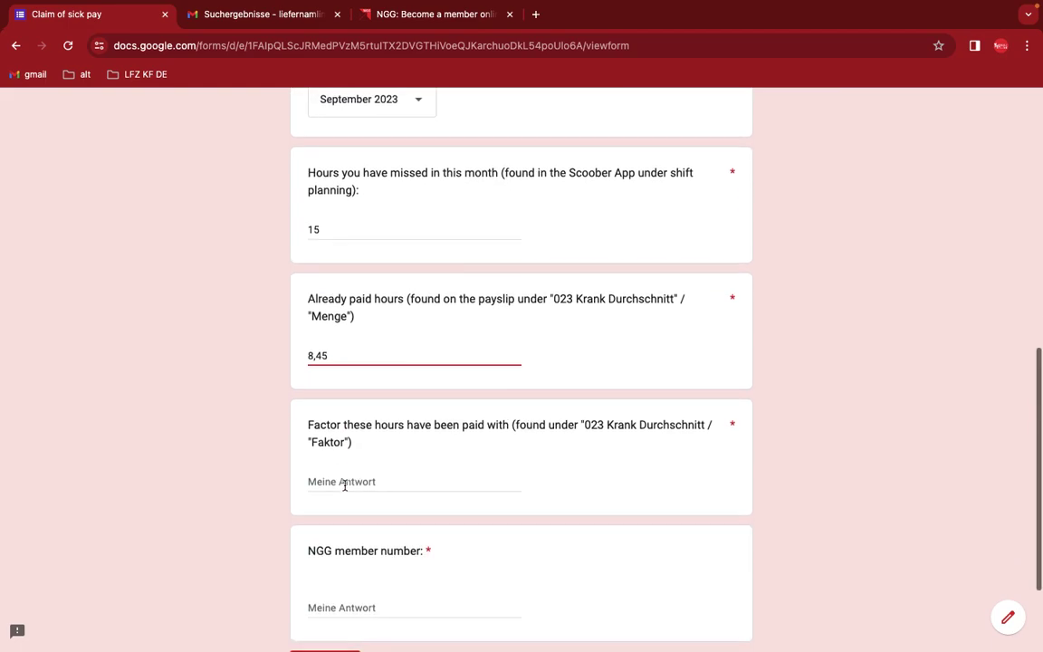
# - Select the 13,32 factor in the payslip's 023 Krank Durchschnitt row
pyautogui.click(331, 478)
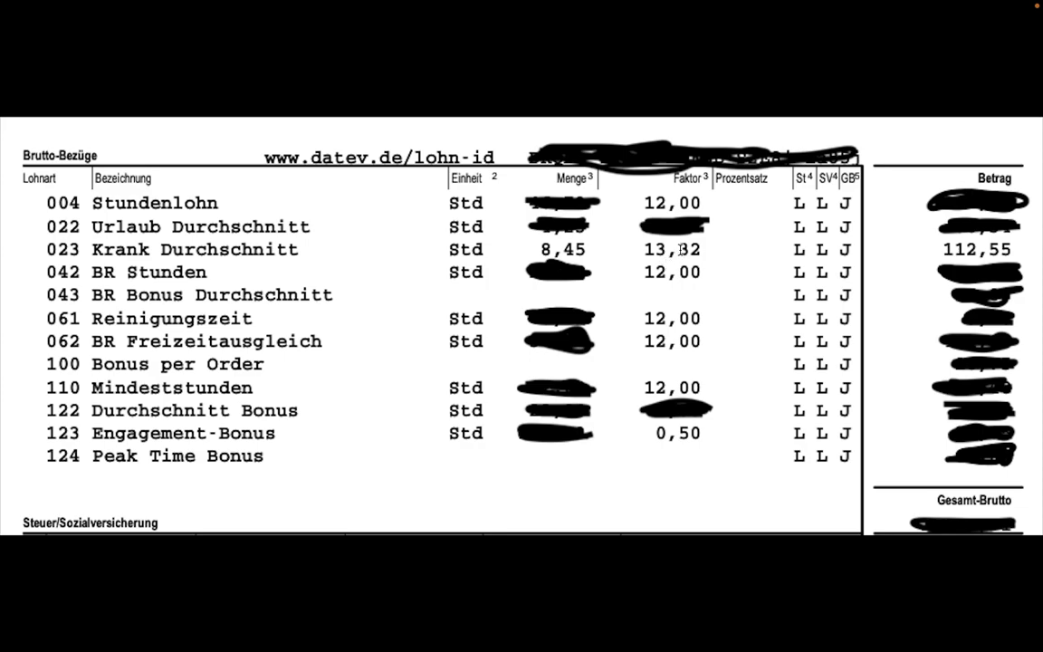
pyautogui.moveTo(702, 250); pyautogui.dragTo(644, 249)
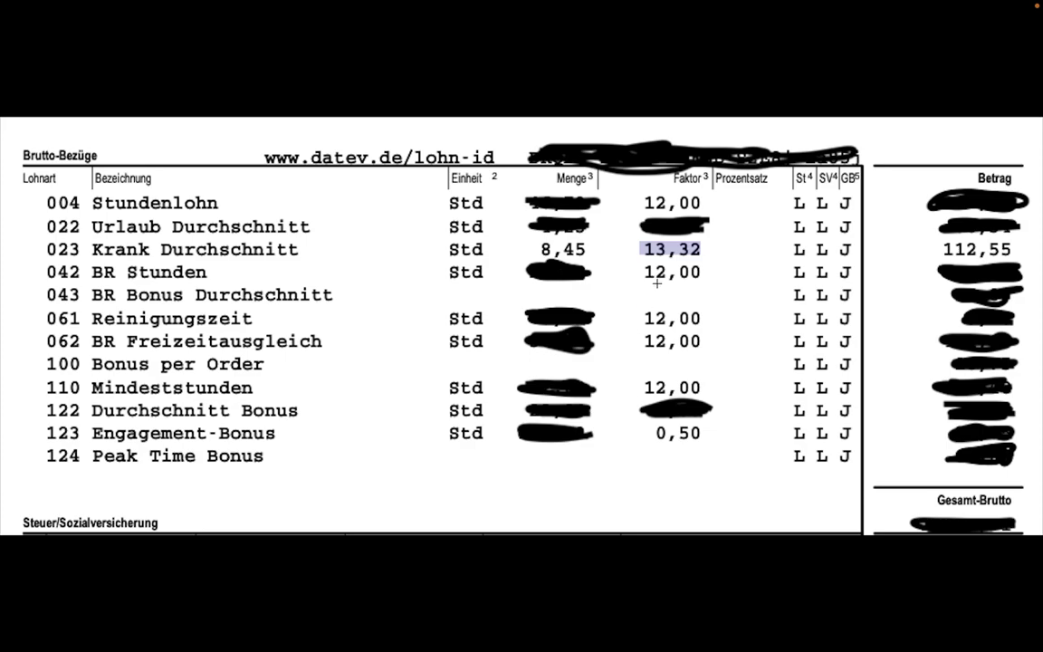
pyautogui.hscroll(3, 647, 362)
pyautogui.hotkey('ctrl', 'Right')
pyautogui.hotkey('ctrl', 'Right')
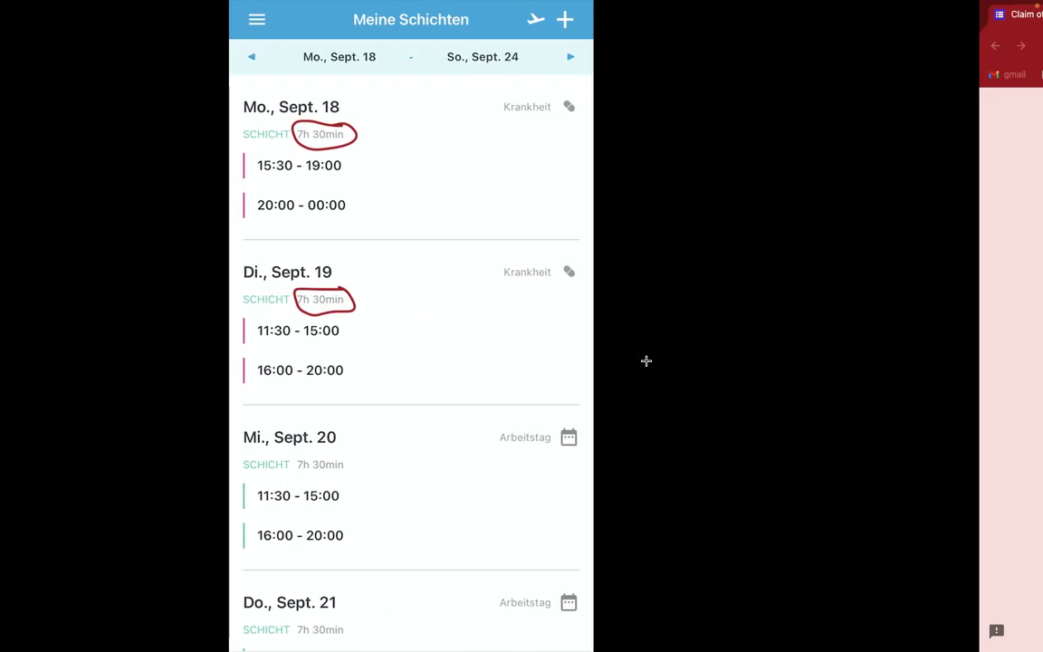
# - Enter 13,32 as the factor and start on the NGG member number field
pyautogui.write('13,32')
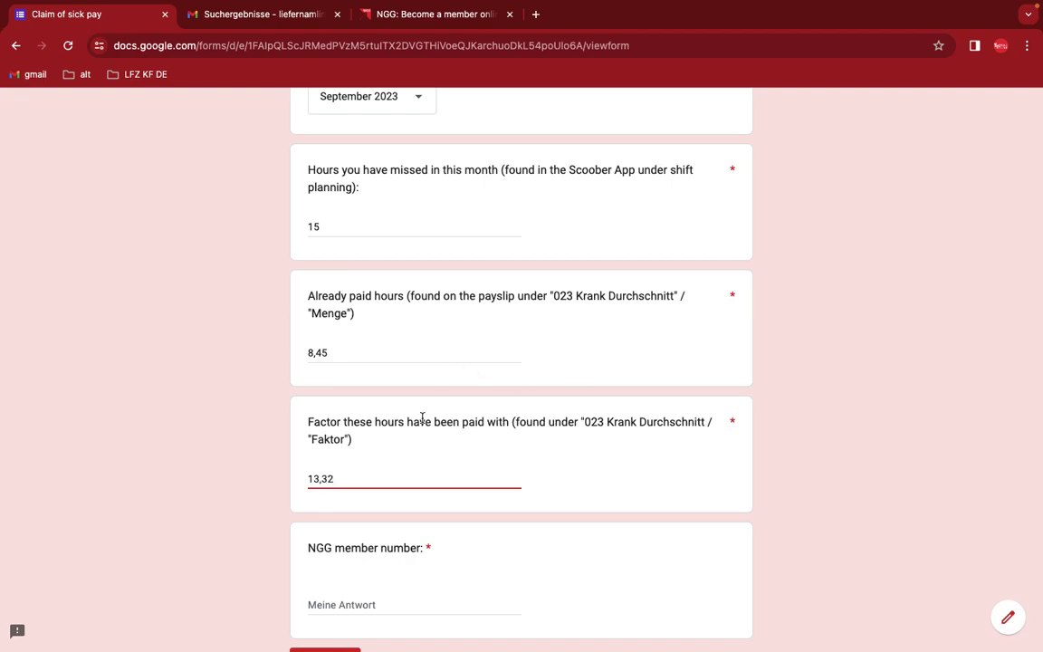
pyautogui.scroll(-1, 421, 418)
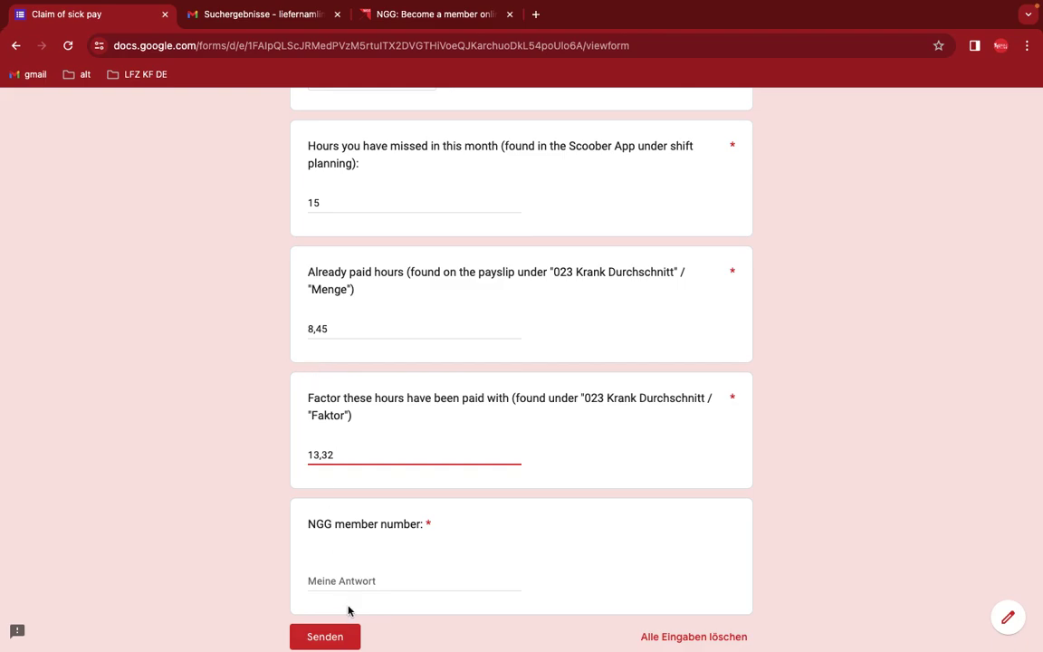
pyautogui.click(344, 580)
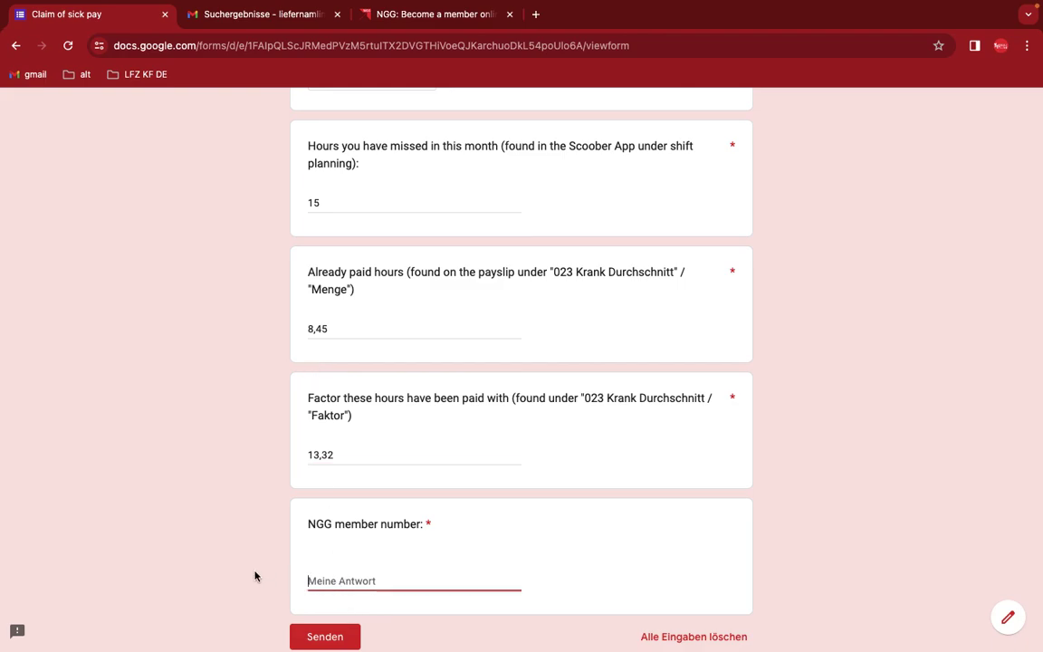
pyautogui.scroll(-2, 254, 576)
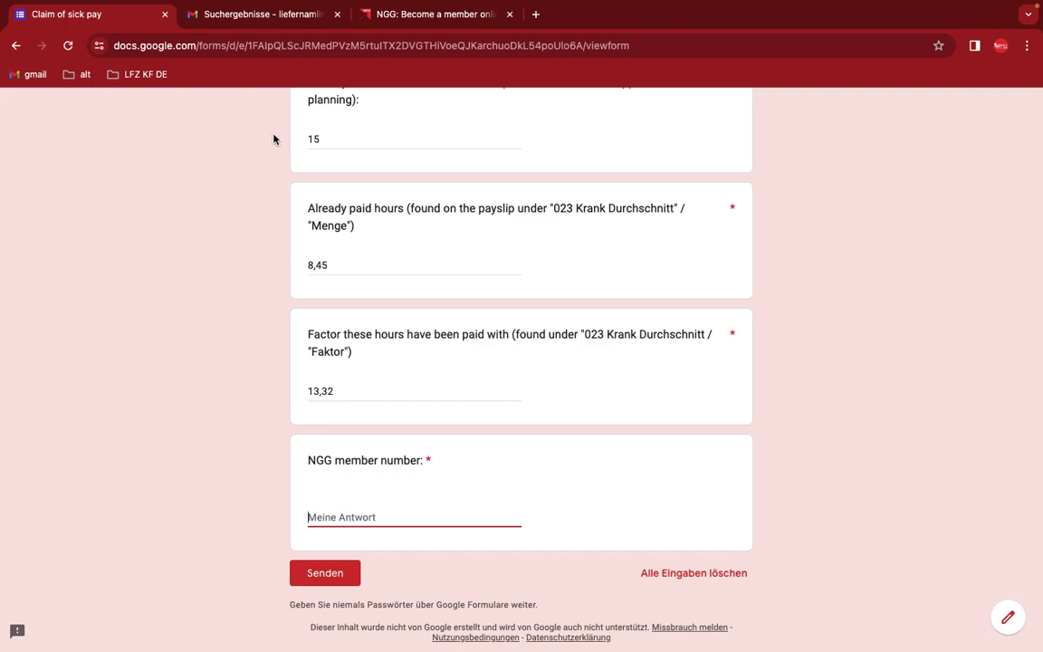
pyautogui.click(249, 15)
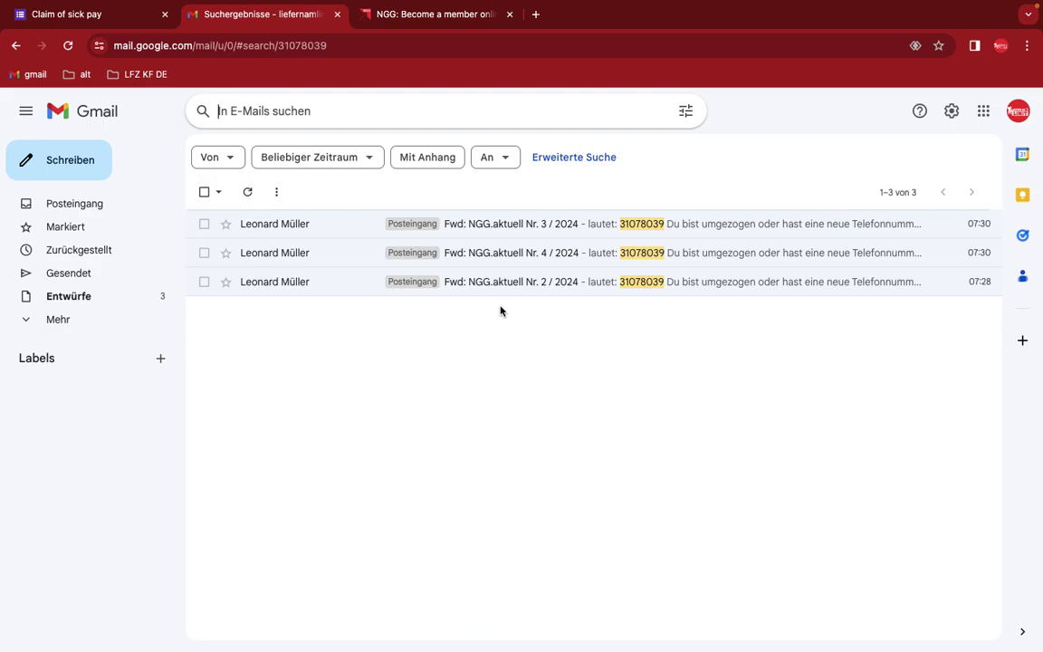
pyautogui.moveTo(483, 227)
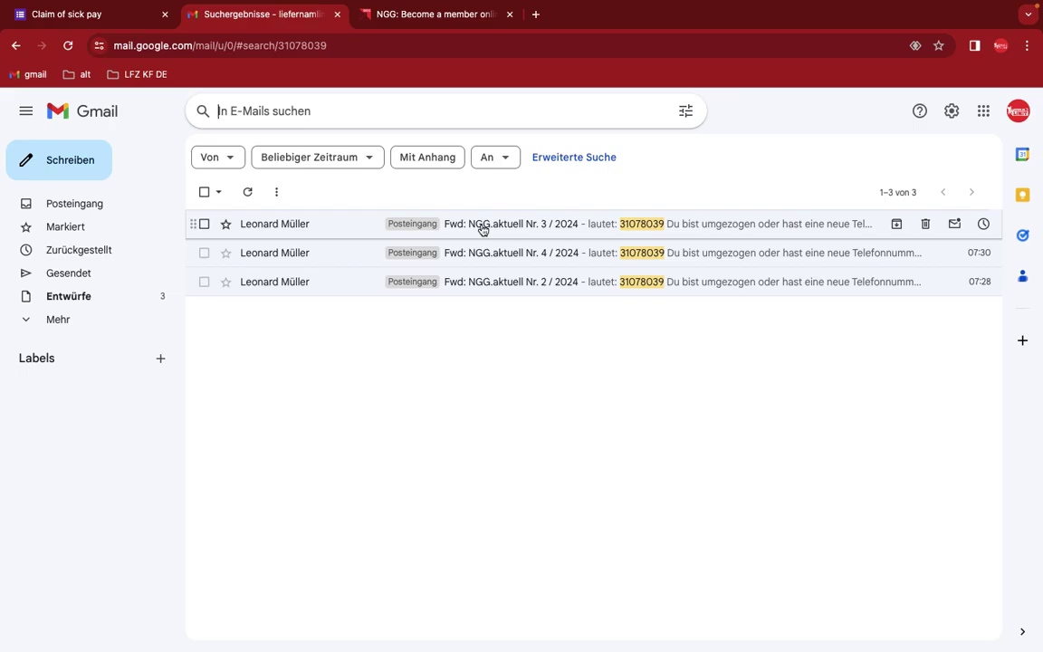
# - Select the membership-number sentence in the NGG.aktuell Nr. 3 / 2024 email
pyautogui.click(483, 228)
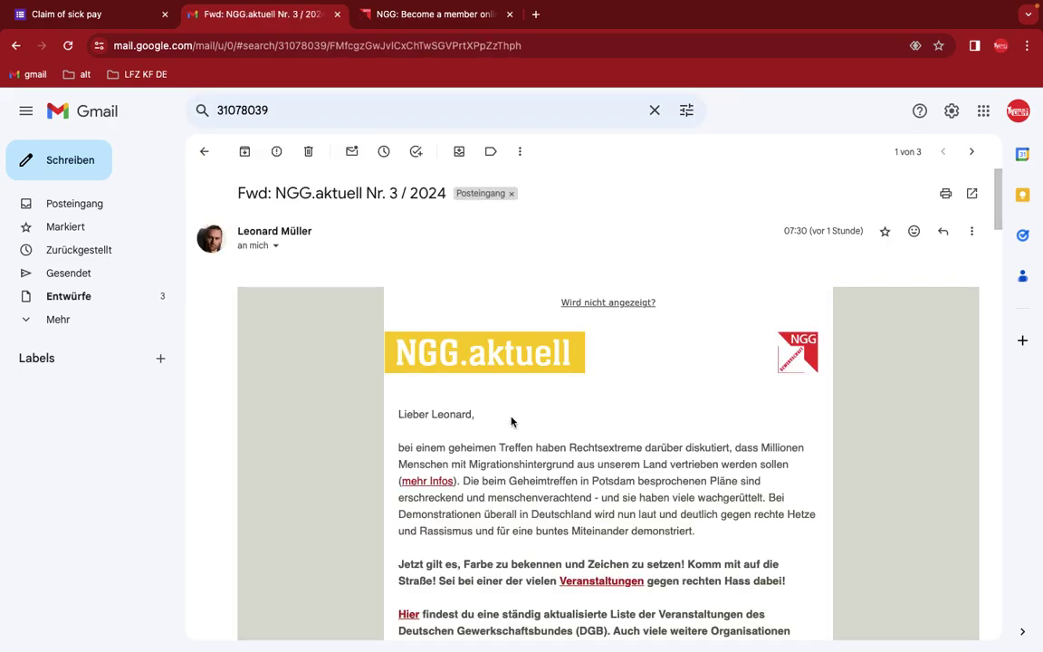
pyautogui.scroll(-3, 513, 421)
pyautogui.scroll(-10, 512, 458)
pyautogui.scroll(-10, 515, 480)
pyautogui.scroll(-6, 513, 454)
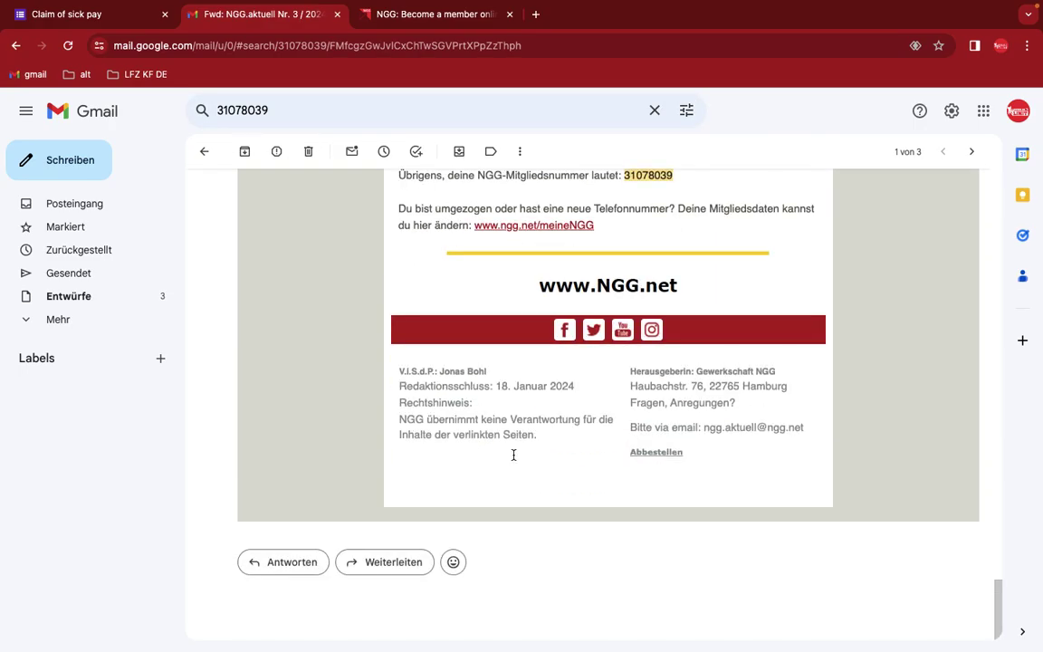
pyautogui.scroll(1, 461, 408)
pyautogui.scroll(2, 600, 431)
pyautogui.moveTo(621, 405); pyautogui.dragTo(584, 403)
pyautogui.moveTo(442, 401); pyautogui.dragTo(395, 402)
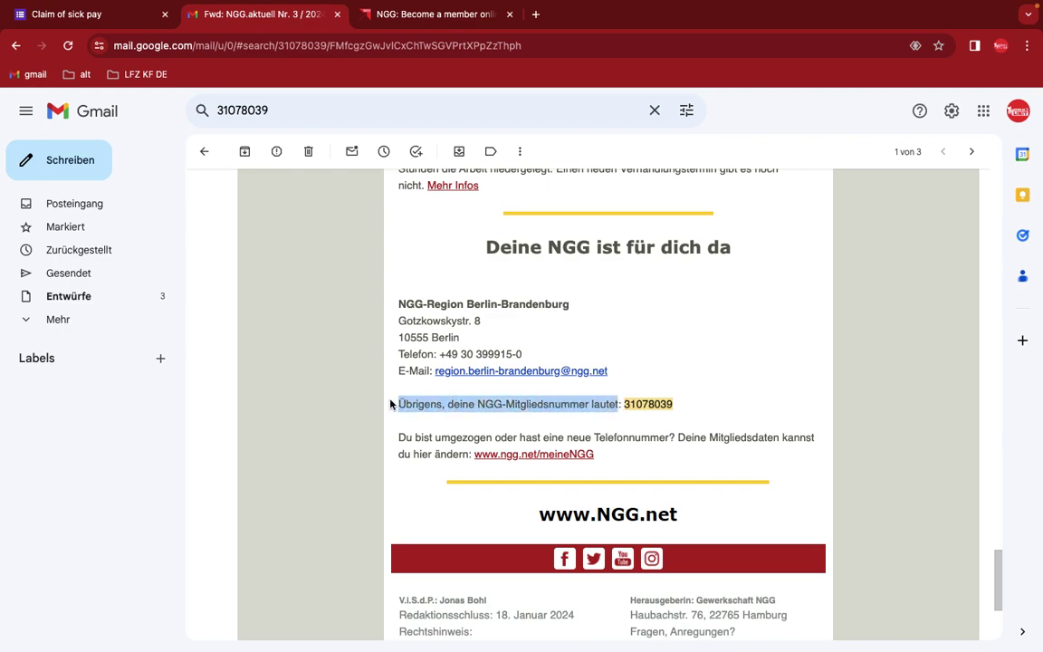
pyautogui.click(78, 17)
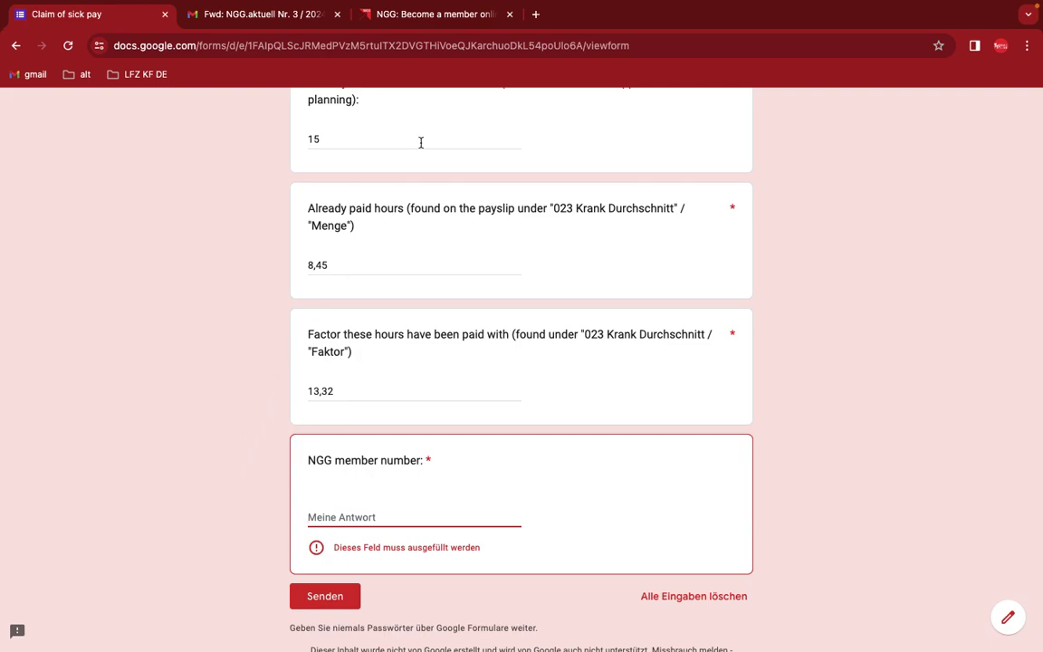
pyautogui.click(411, 17)
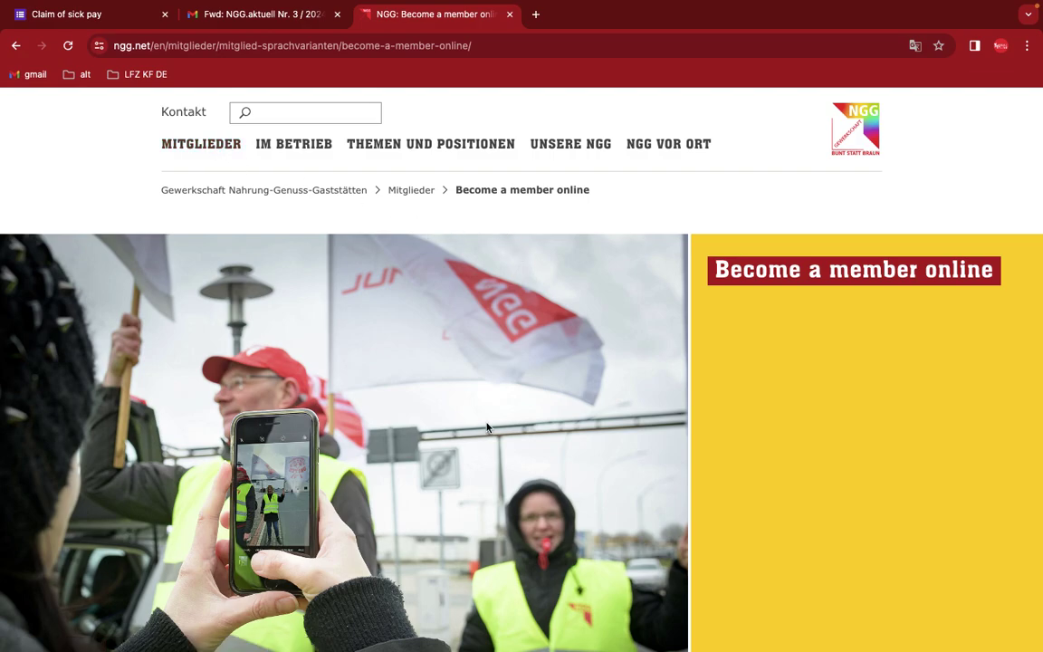
pyautogui.scroll(-3, 486, 426)
pyautogui.scroll(-2, 486, 426)
pyautogui.scroll(5, 486, 427)
pyautogui.scroll(-6, 487, 428)
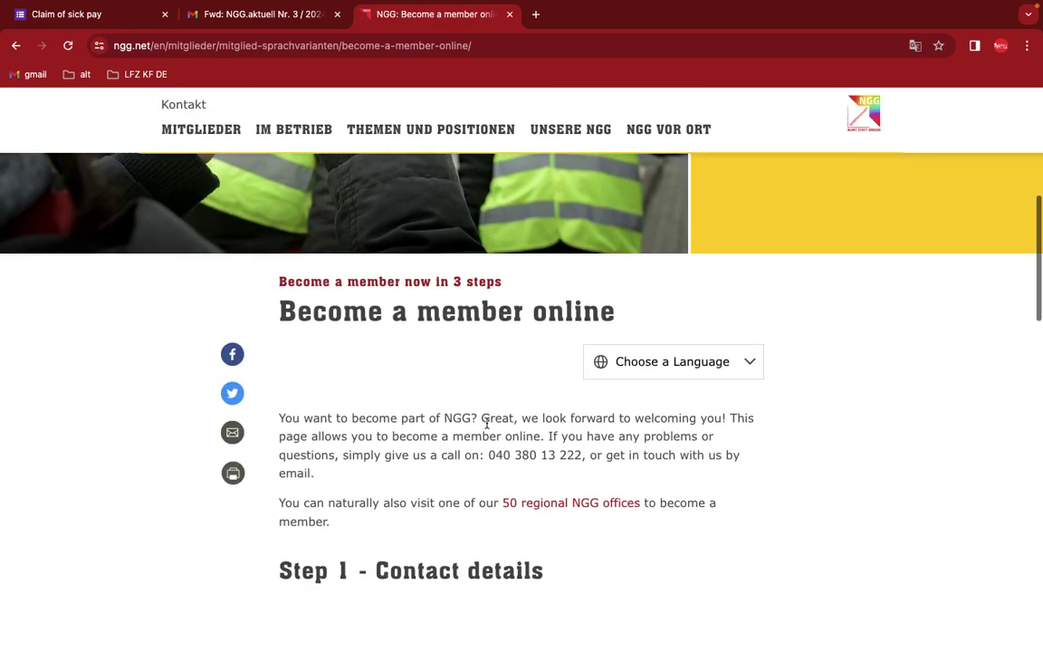
pyautogui.scroll(-3, 619, 413)
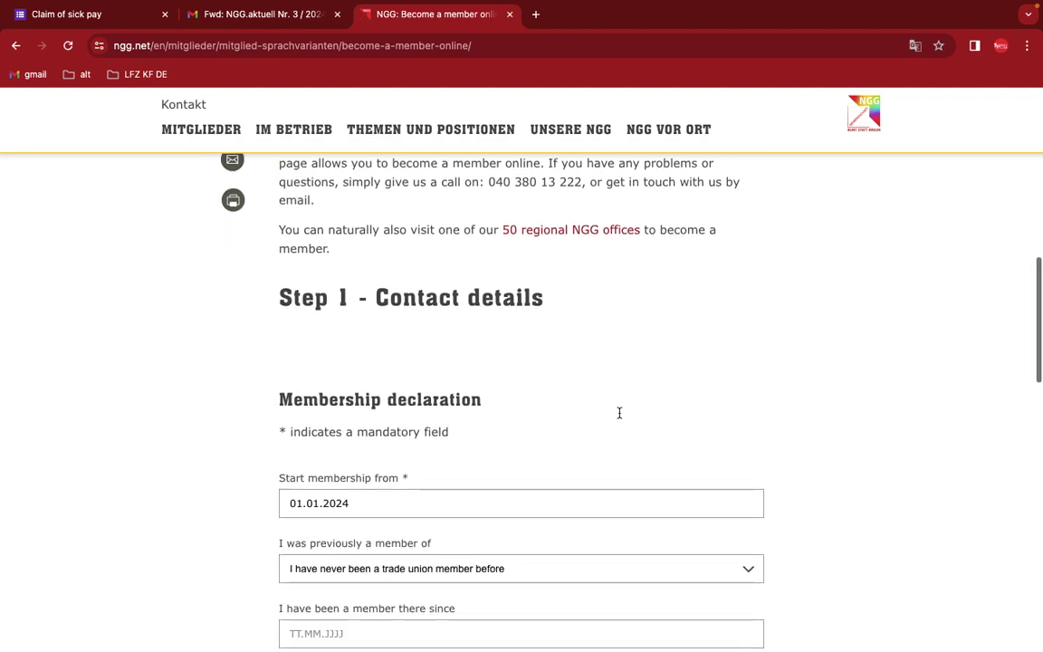
pyautogui.scroll(-5, 620, 413)
pyautogui.scroll(-5, 619, 414)
pyautogui.scroll(5, 620, 418)
pyautogui.scroll(4, 620, 417)
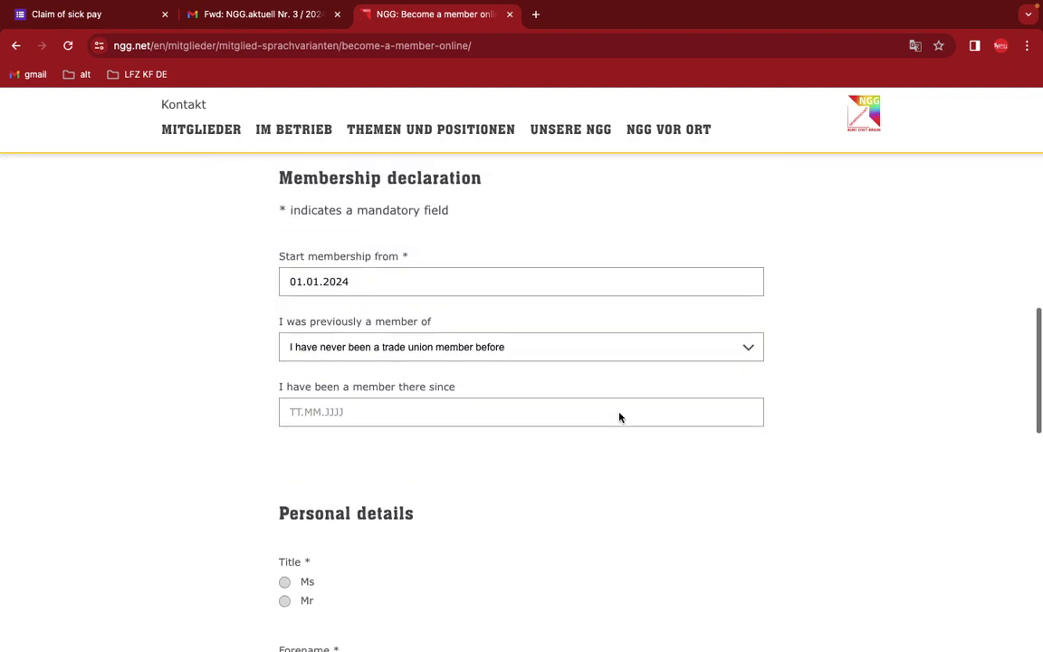
pyautogui.scroll(5, 619, 416)
pyautogui.scroll(1, 620, 414)
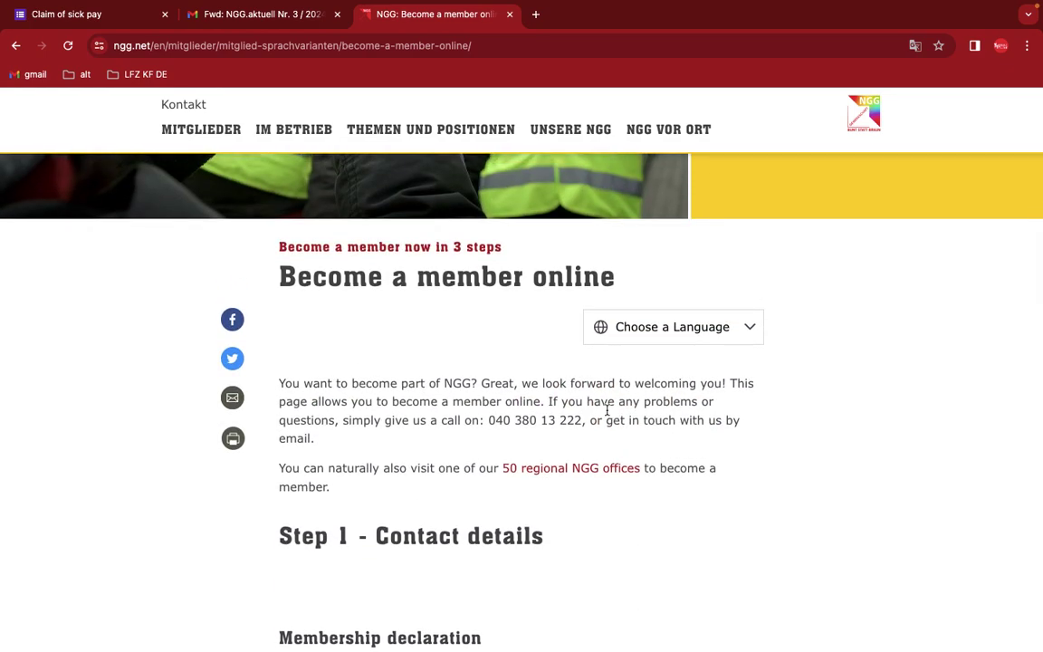
pyautogui.click(92, 14)
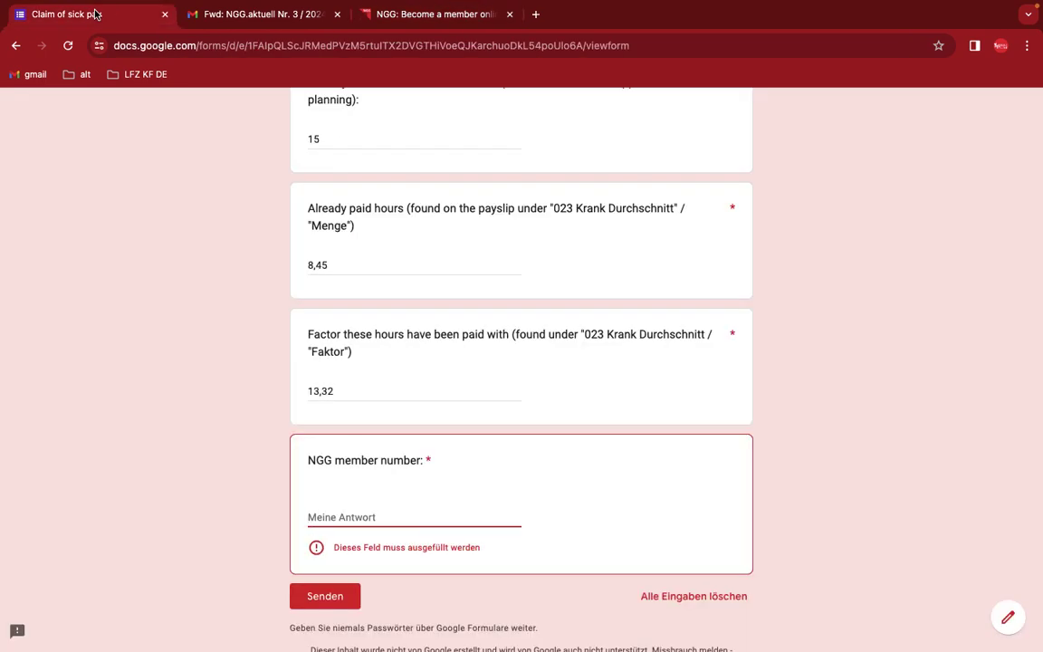